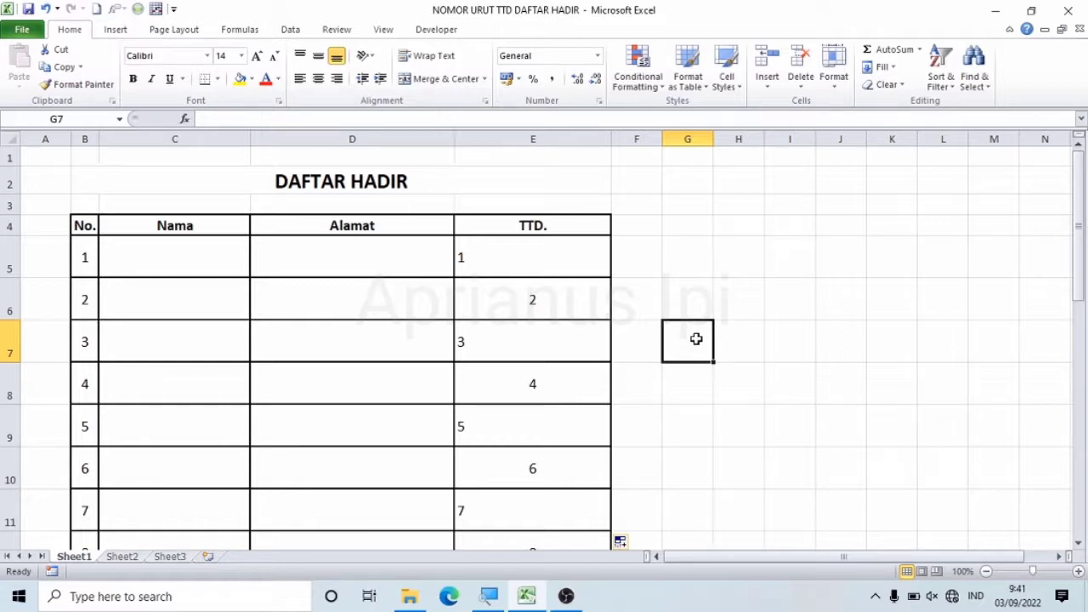
# Look over the finished DAFTAR HADIR table on Sheet1, including its numbered TTD column
pyautogui.press('Left')
pyautogui.press('Left')
pyautogui.press('Left')
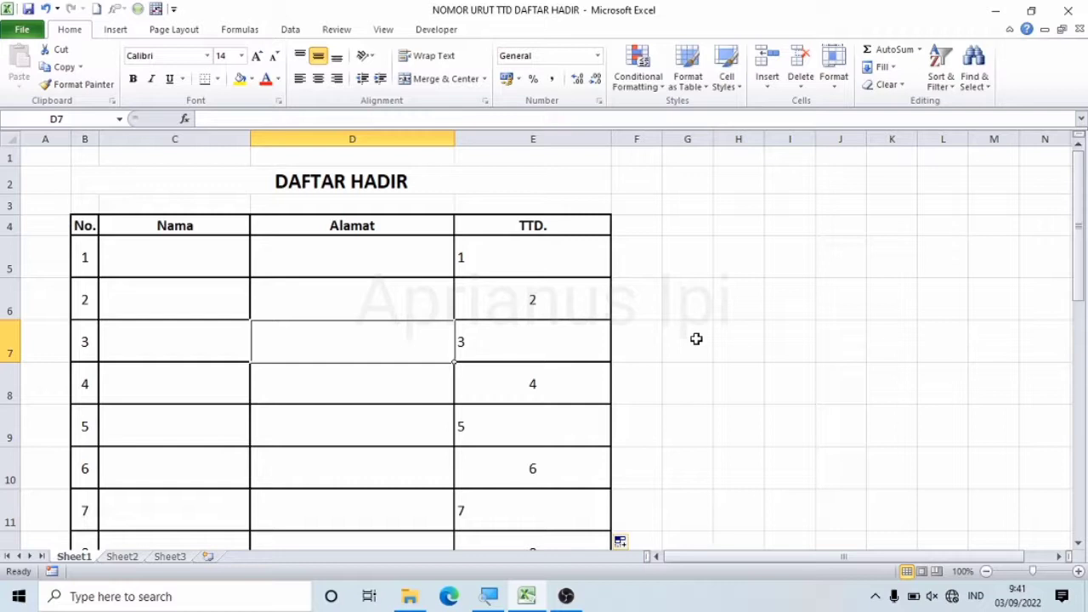
pyautogui.click(697, 338)
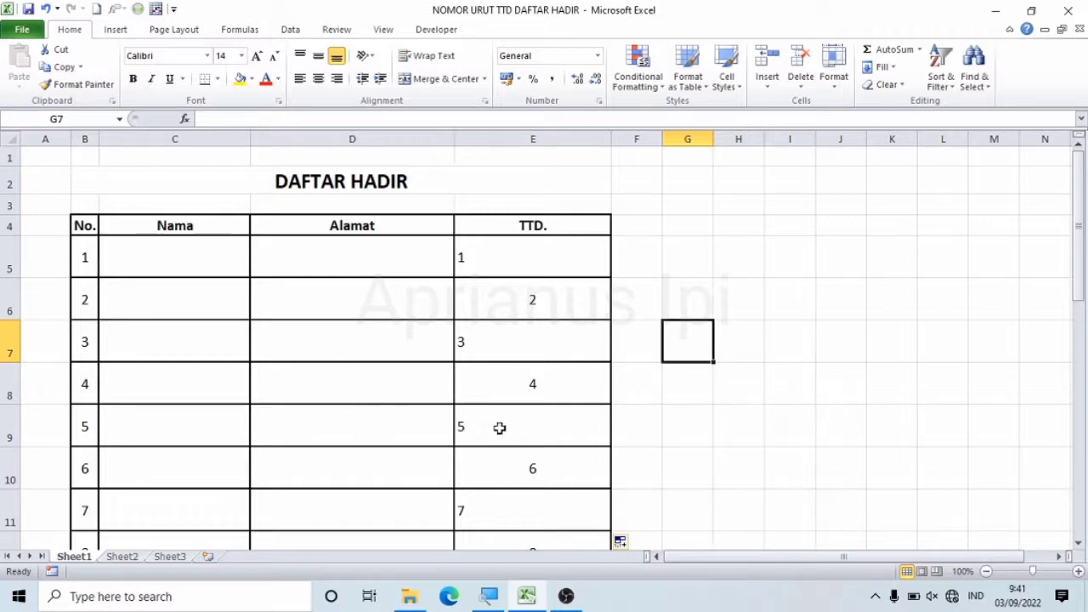
pyautogui.click(680, 410)
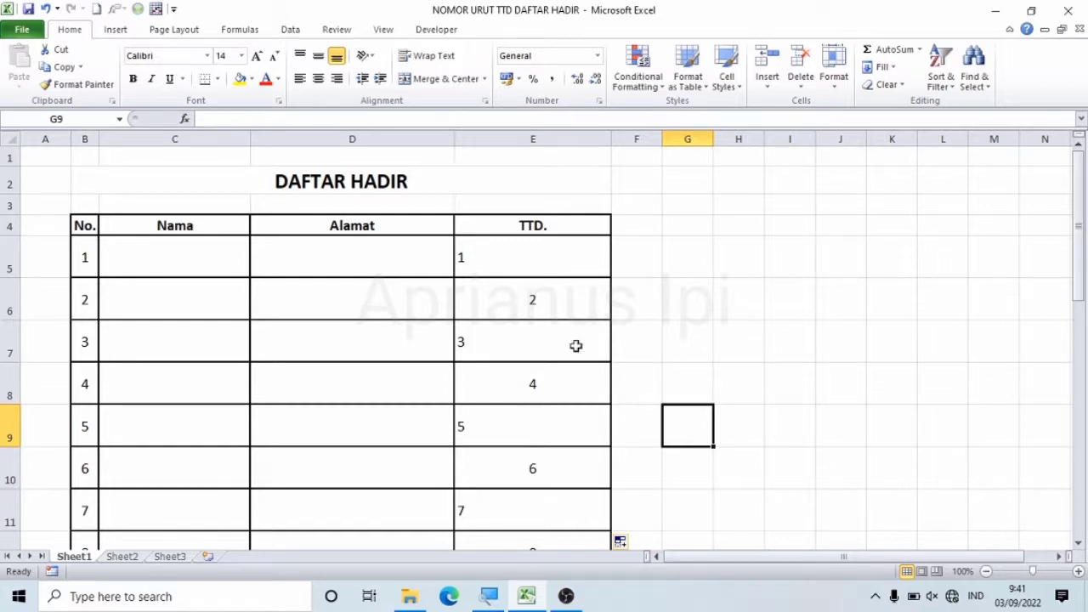
pyautogui.click(418, 177)
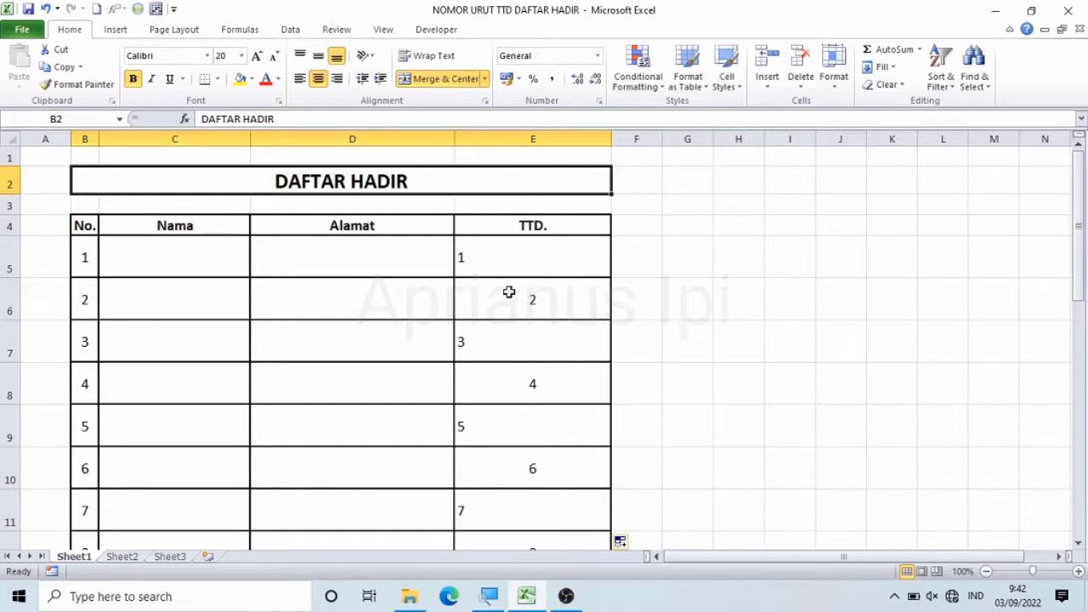
pyautogui.click(484, 257)
pyautogui.click(719, 293)
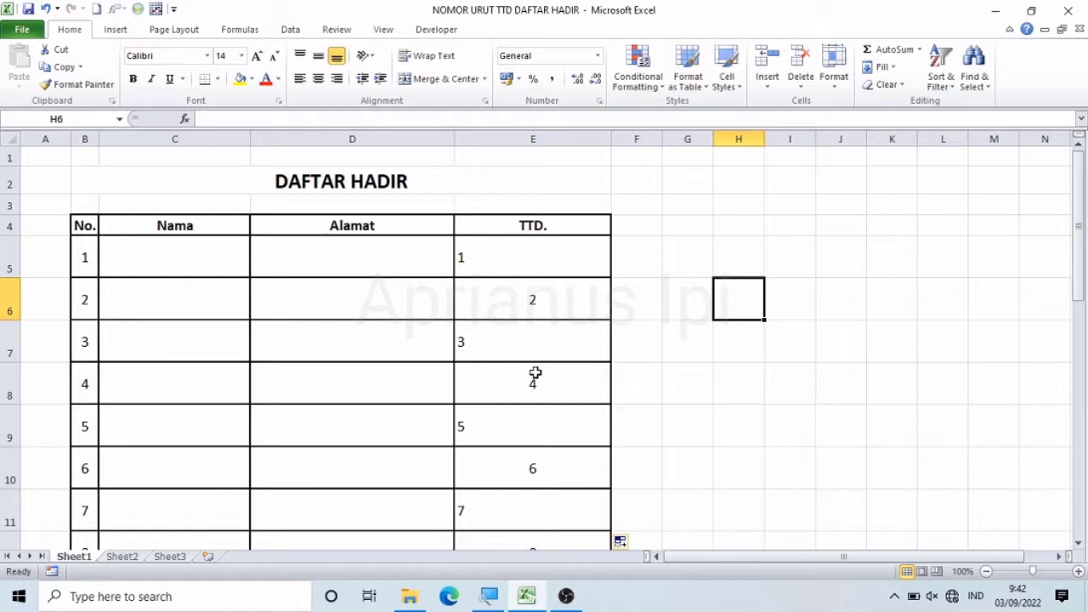
pyautogui.click(665, 429)
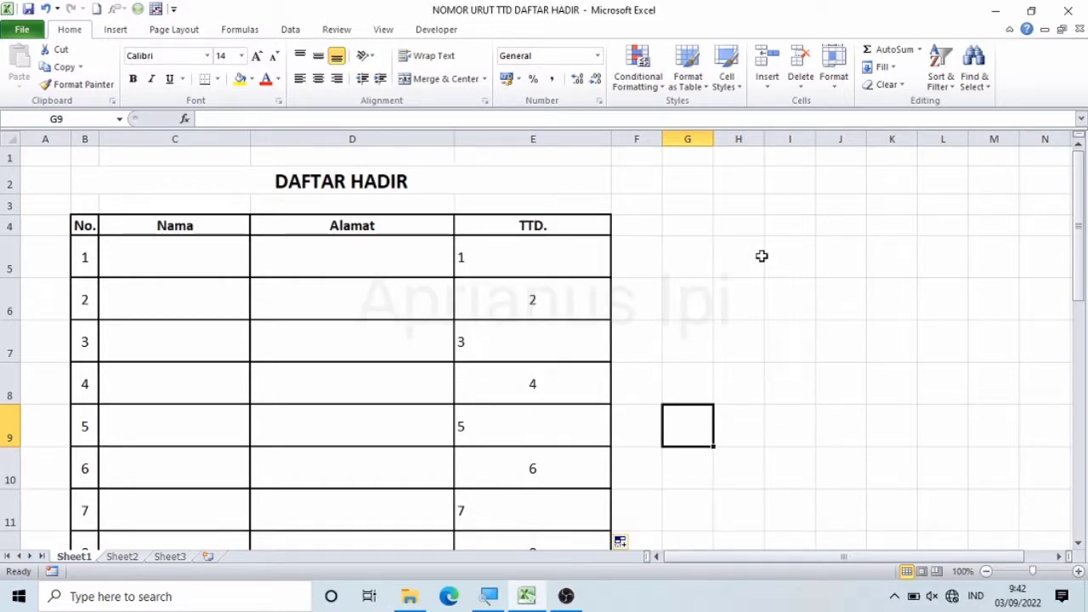
pyautogui.click(762, 257)
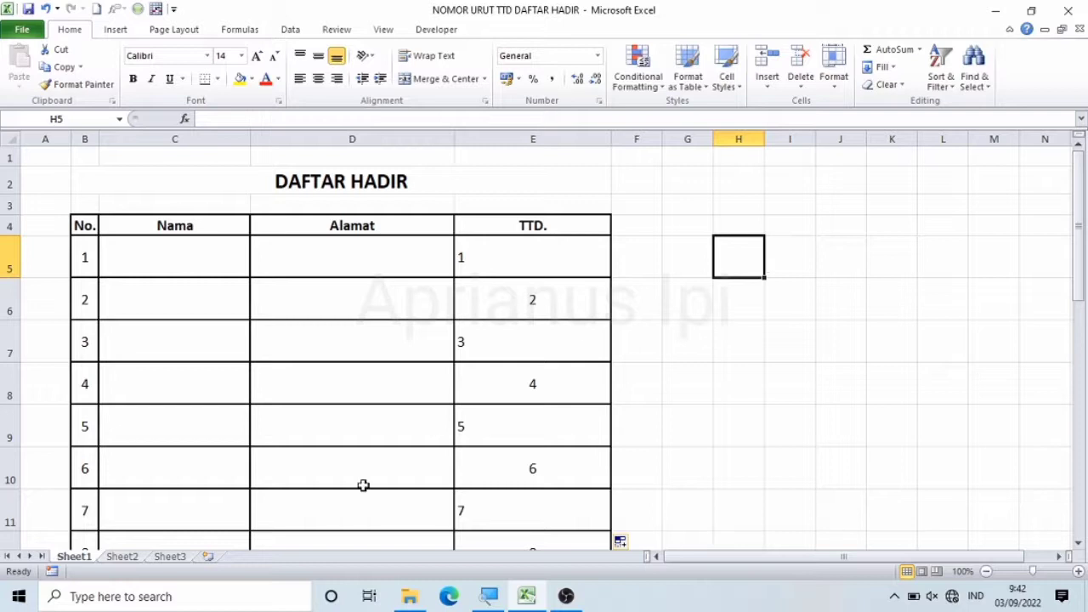
# Switch to Sheet2 and look over its table with the empty TTD column
pyautogui.click(122, 557)
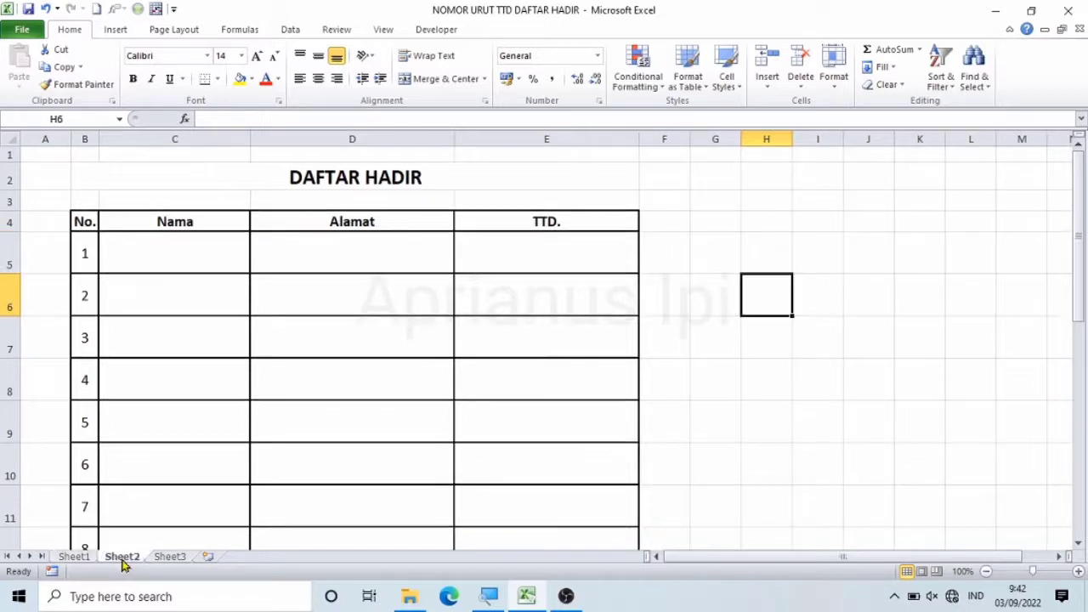
pyautogui.click(604, 491)
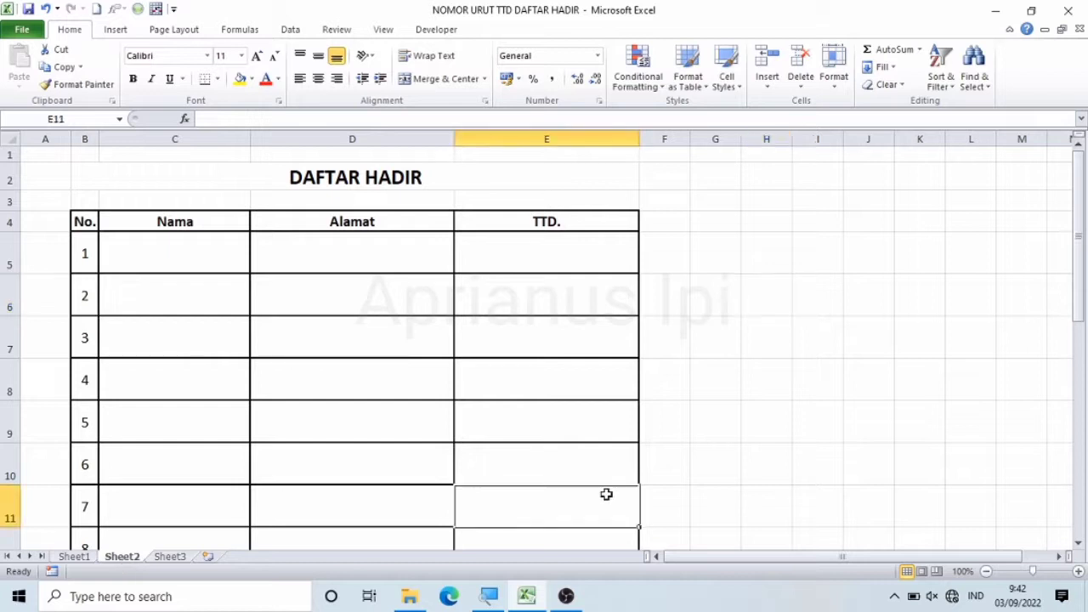
pyautogui.click(755, 406)
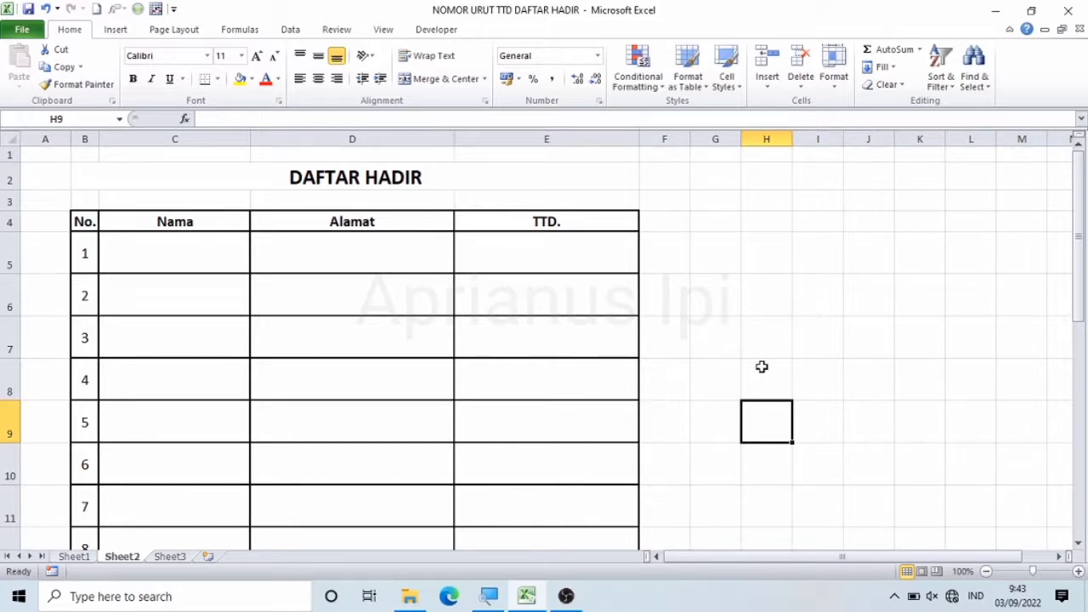
pyautogui.click(762, 366)
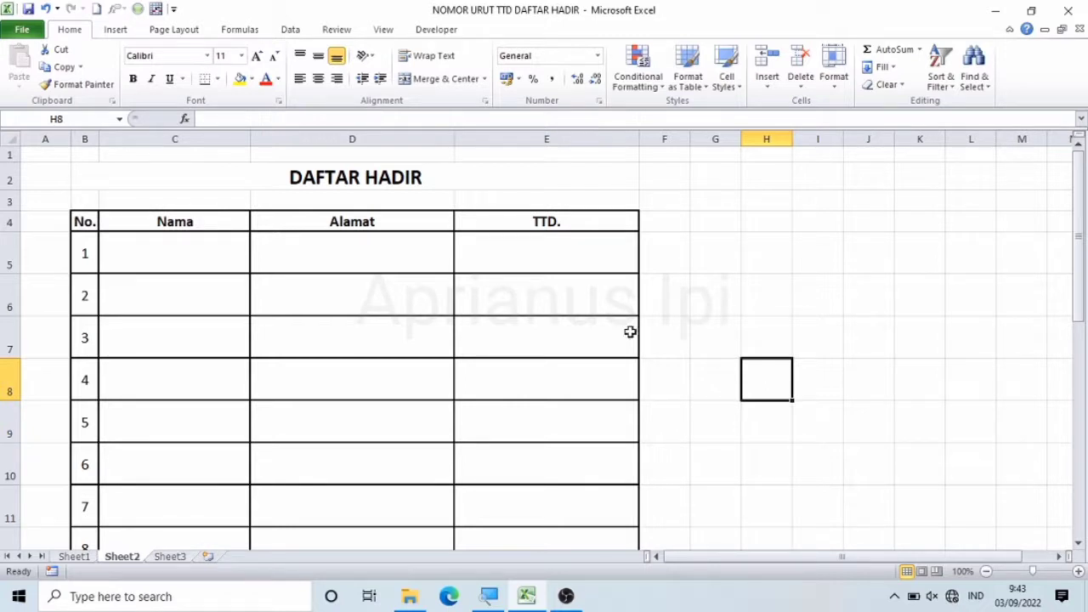
# Enter 1 in cell E5 and 2 in cell E6 of the TTD column
pyautogui.click(528, 256)
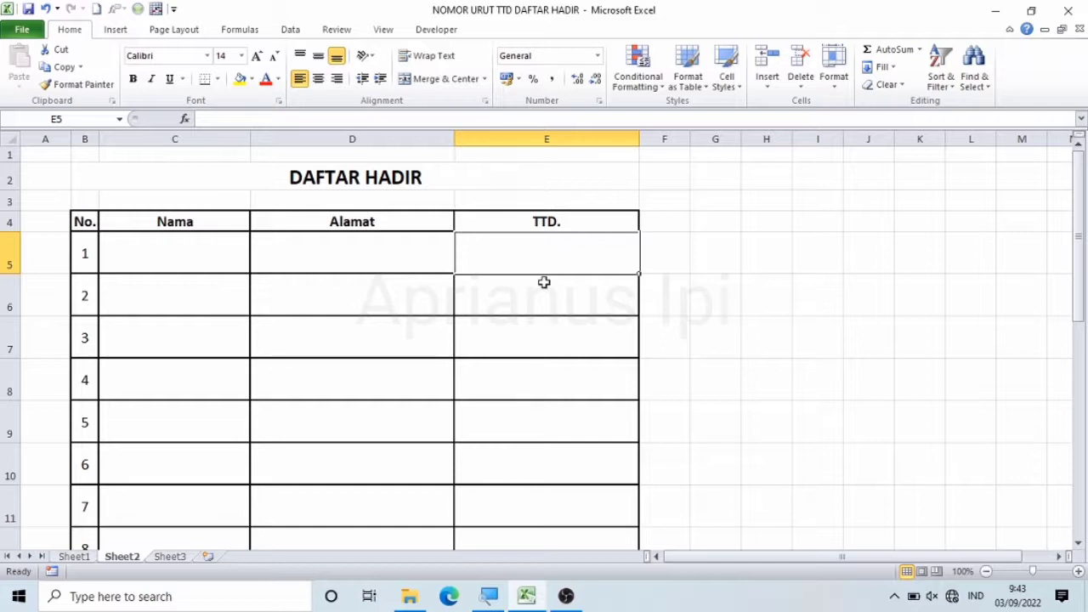
pyautogui.write('1')
pyautogui.press('Return')
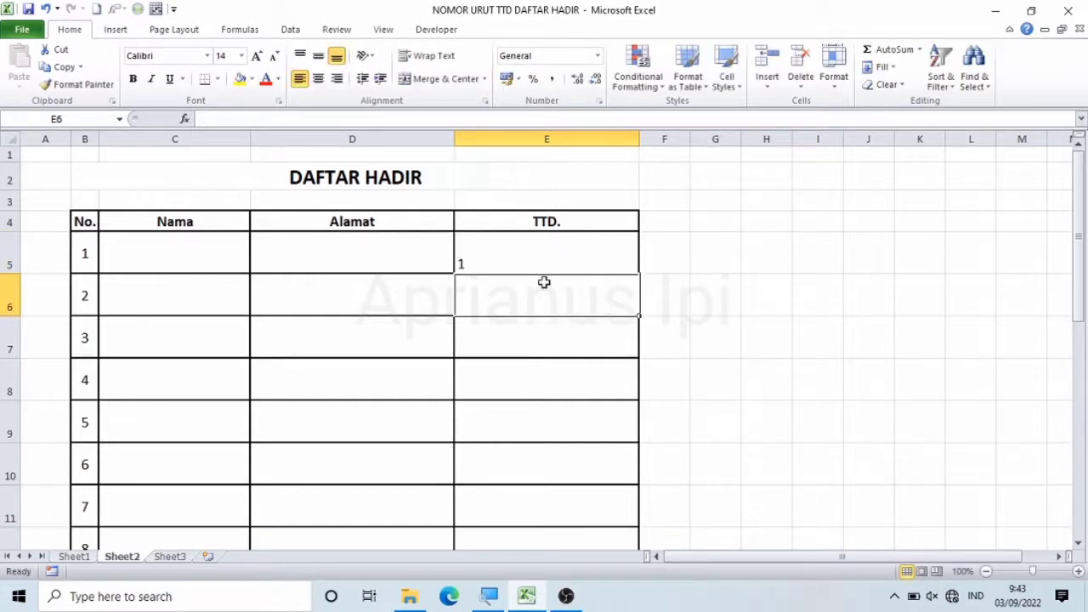
pyautogui.write('2')
pyautogui.press('Return')
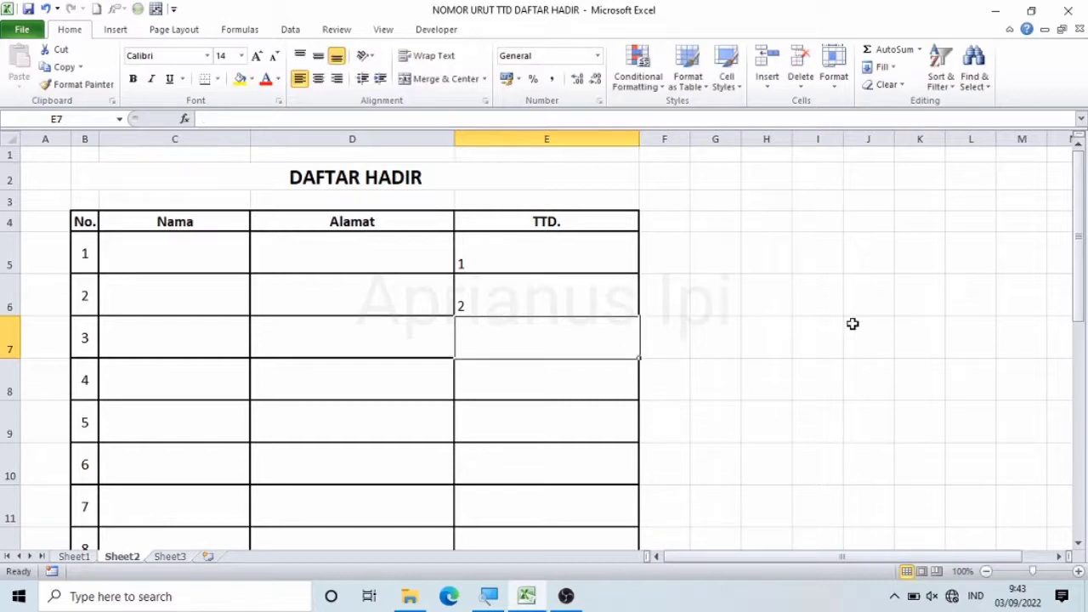
pyautogui.click(853, 325)
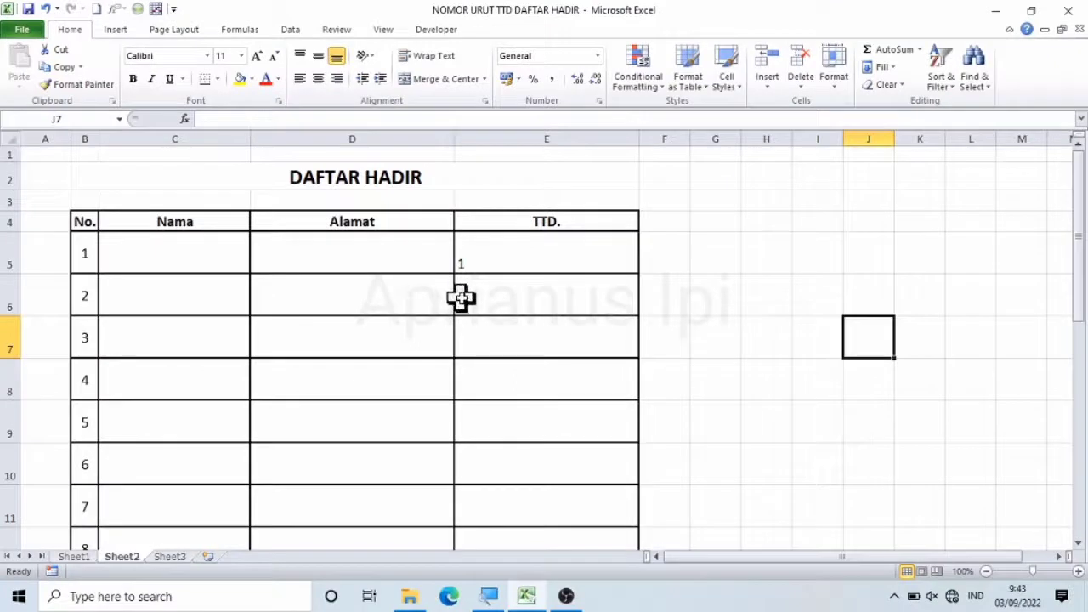
pyautogui.click(481, 298)
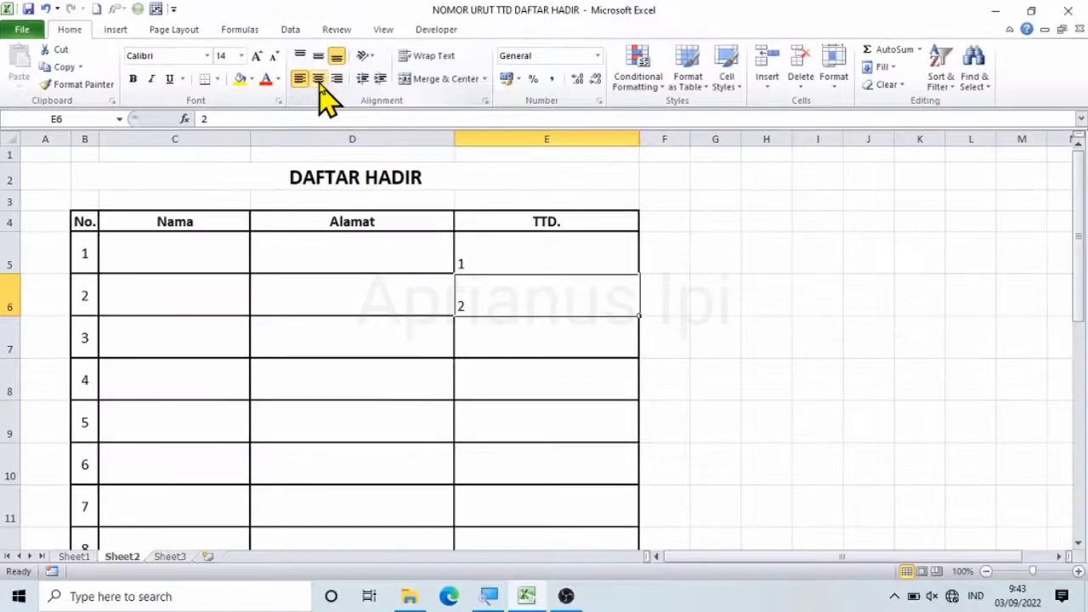
# Center the 2 in E6, compare it with the left-aligned 1, and select E5:E6
pyautogui.click(318, 79)
pyautogui.click(711, 303)
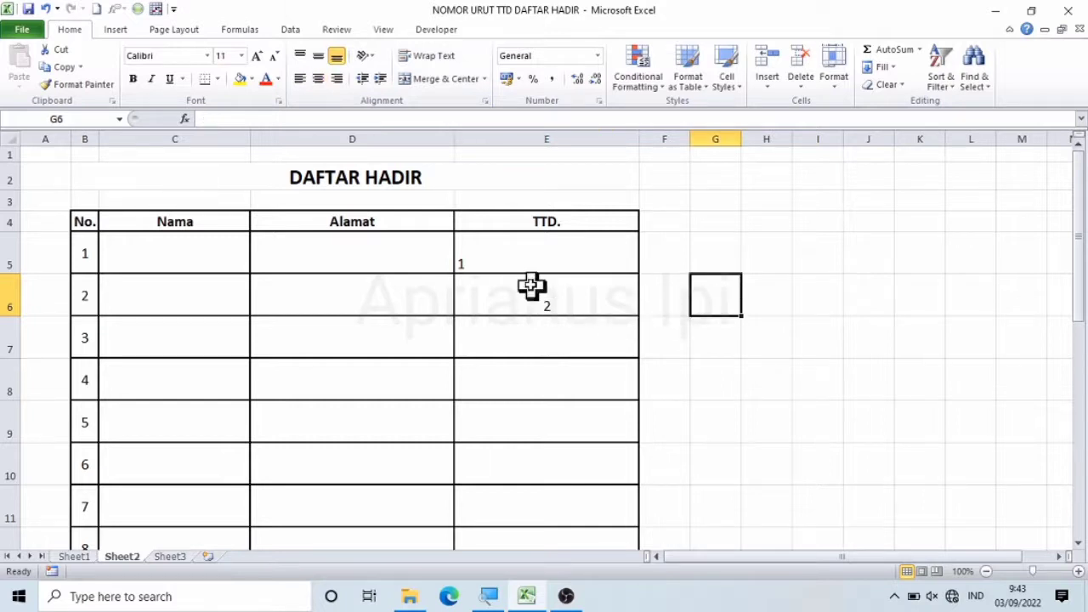
pyautogui.click(494, 262)
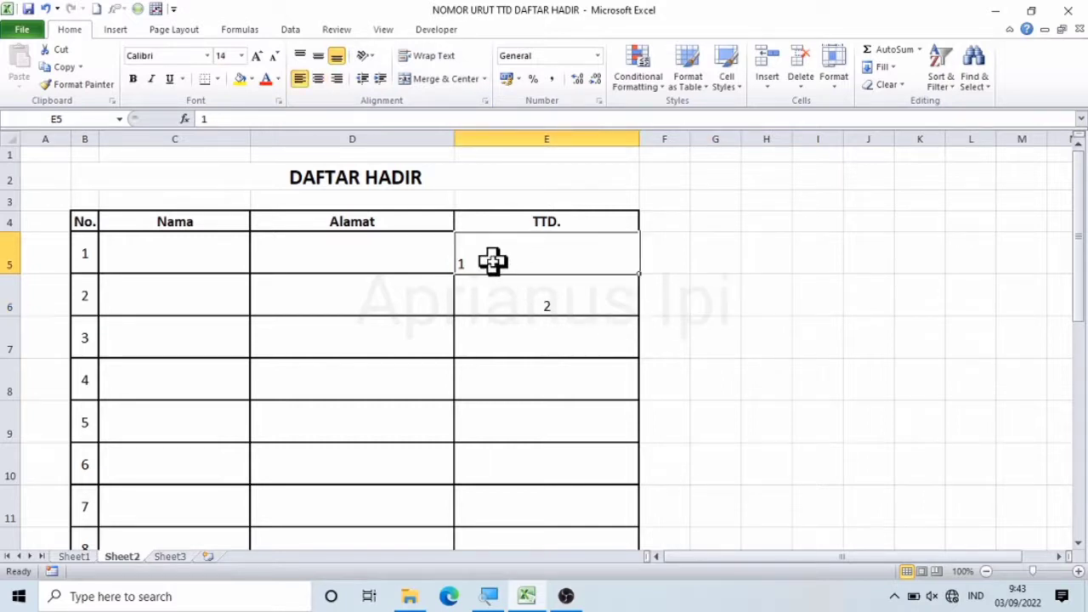
pyautogui.click(574, 312)
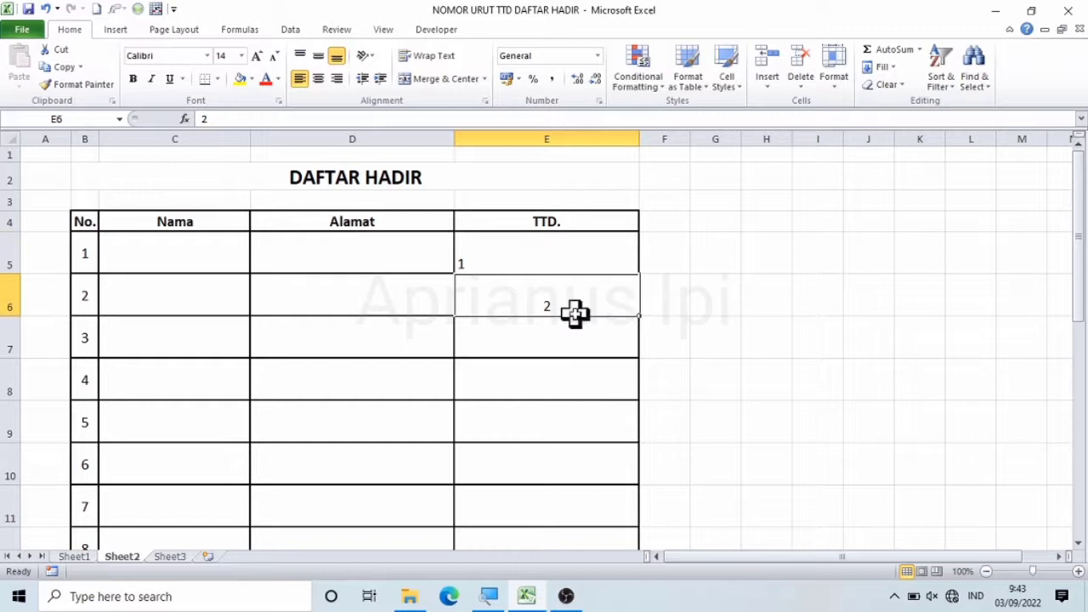
pyautogui.click(748, 320)
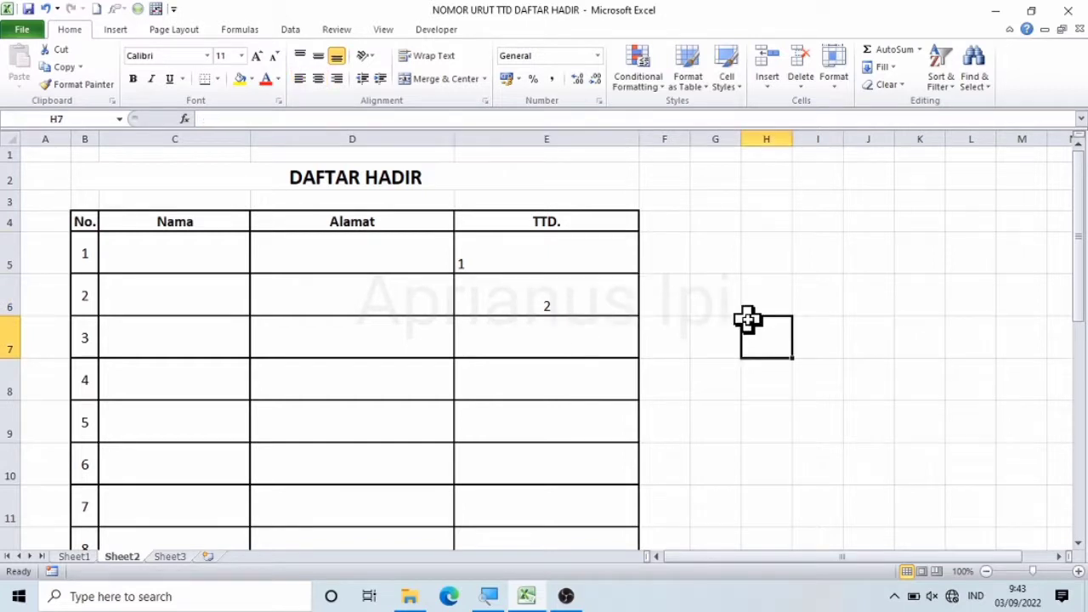
pyautogui.click(559, 253)
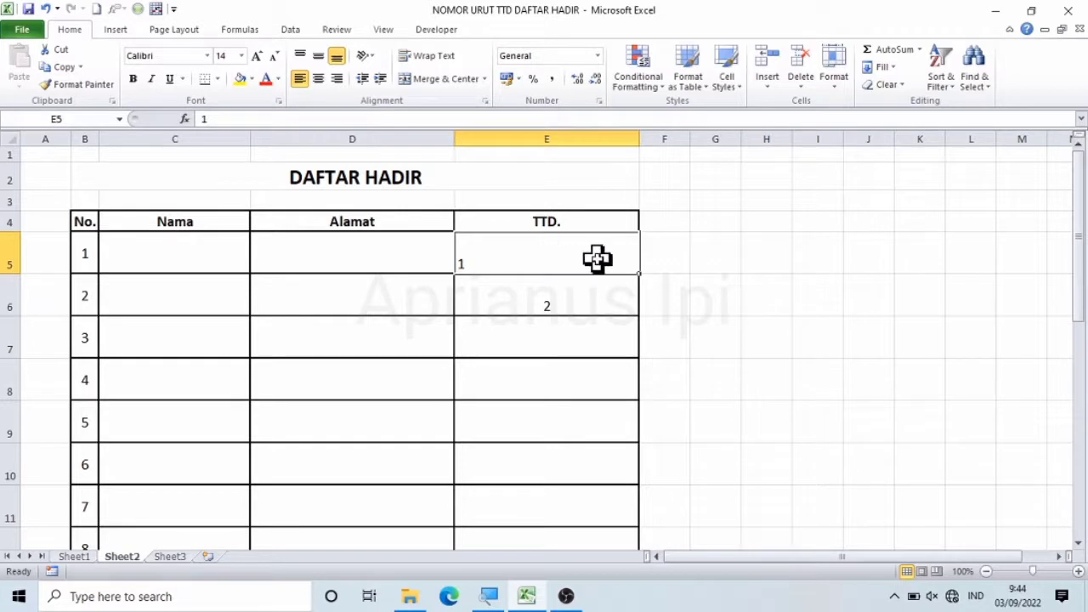
pyautogui.hotkey('shift', 'Down')
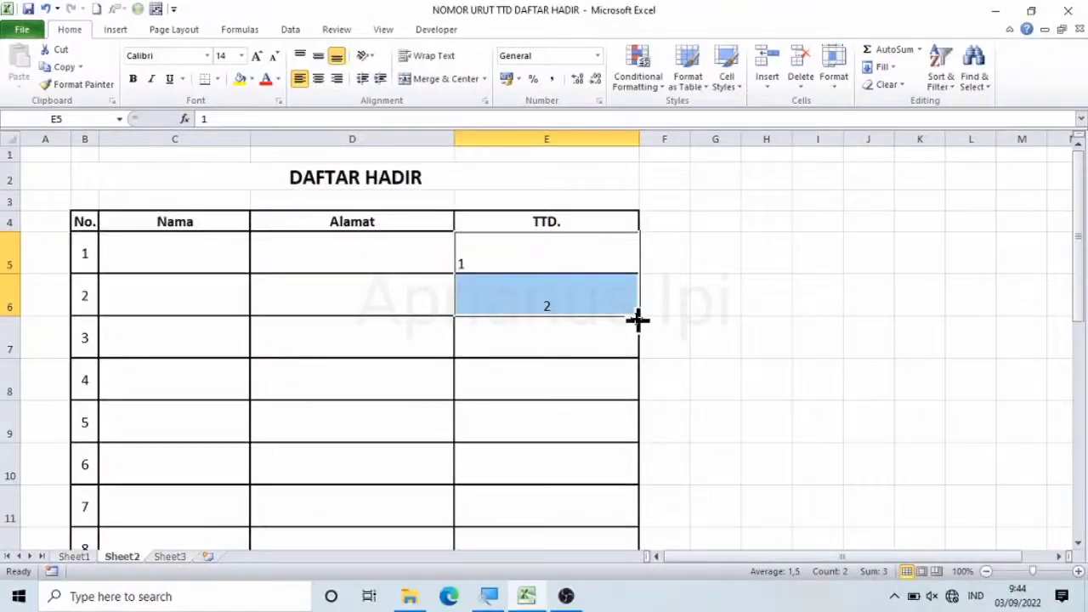
# Extend the E5:E6 pattern down to E23, numbering 1–19 with alternating left and centered alignment
pyautogui.moveTo(638, 319)
pyautogui.mouseDown()
pyautogui.moveTo(622, 587)
pyautogui.moveTo(614, 527)
pyautogui.mouseUp()
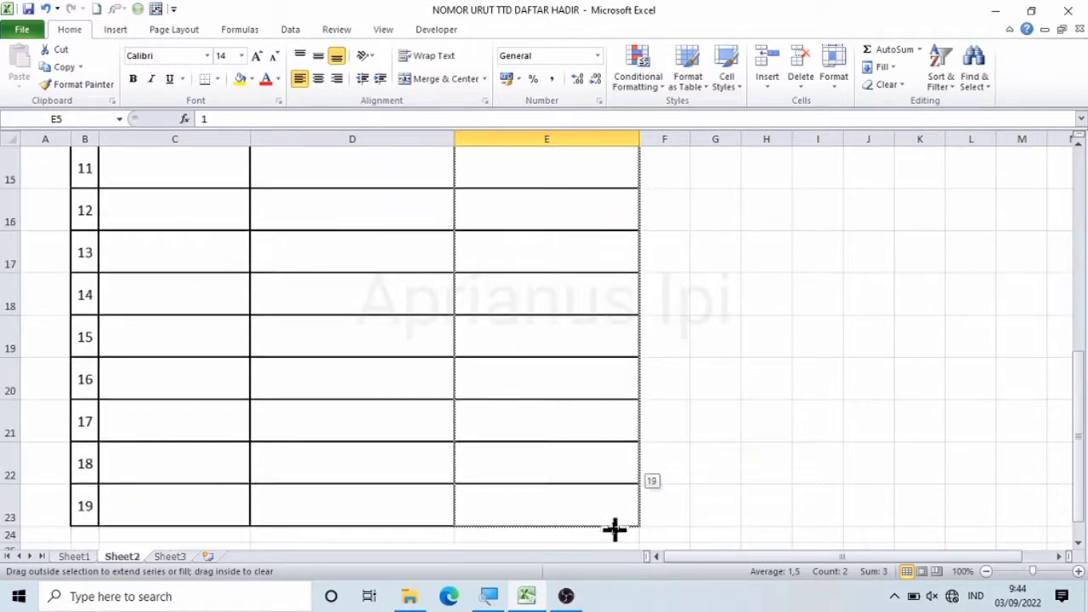
pyautogui.moveTo(614, 527); pyautogui.dragTo(613, 527)
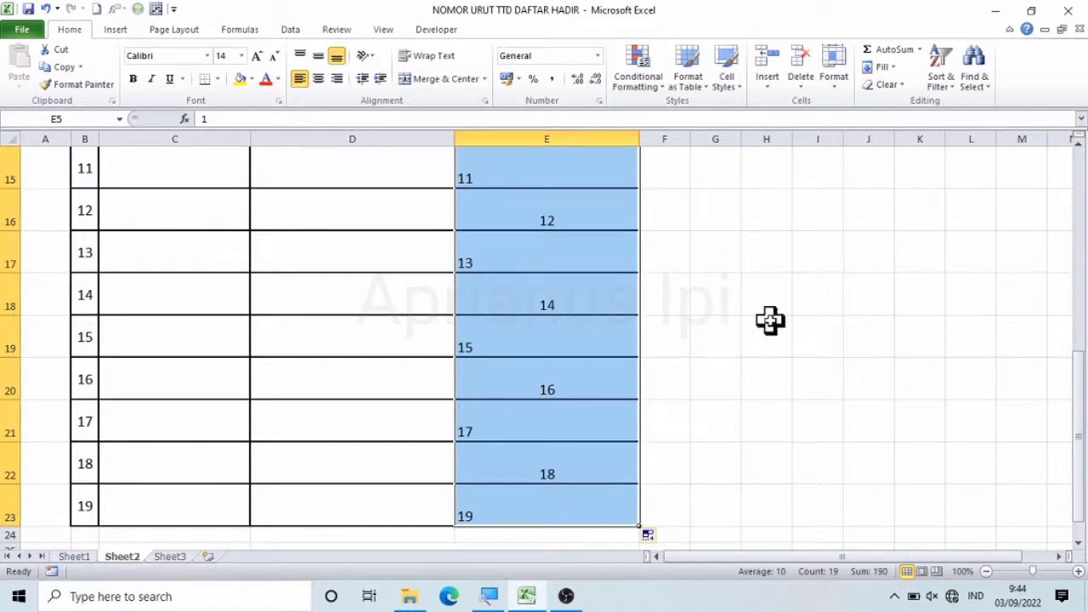
pyautogui.click(770, 321)
pyautogui.press('Up')
pyautogui.press('Up')
pyautogui.press('Up')
pyautogui.press('Up')
pyautogui.press('Up')
pyautogui.press('Up')
pyautogui.press('Up')
pyautogui.press('Up')
pyautogui.press('Up')
pyautogui.press('Up')
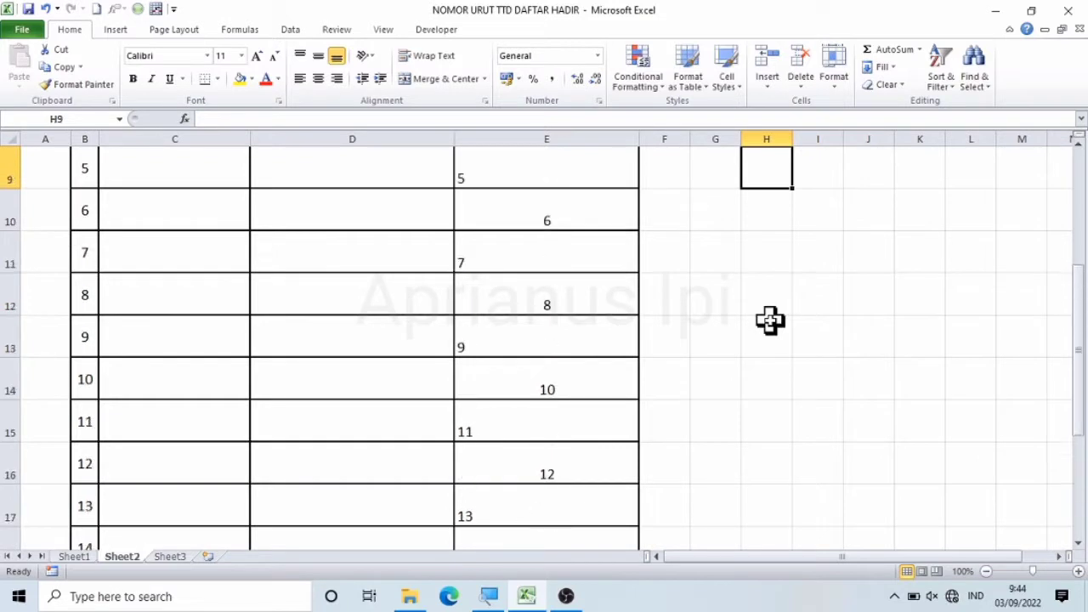
pyautogui.press('Up')
pyautogui.press('Up')
pyautogui.press('Up')
pyautogui.press('Up')
pyautogui.press('Up')
pyautogui.press('Up')
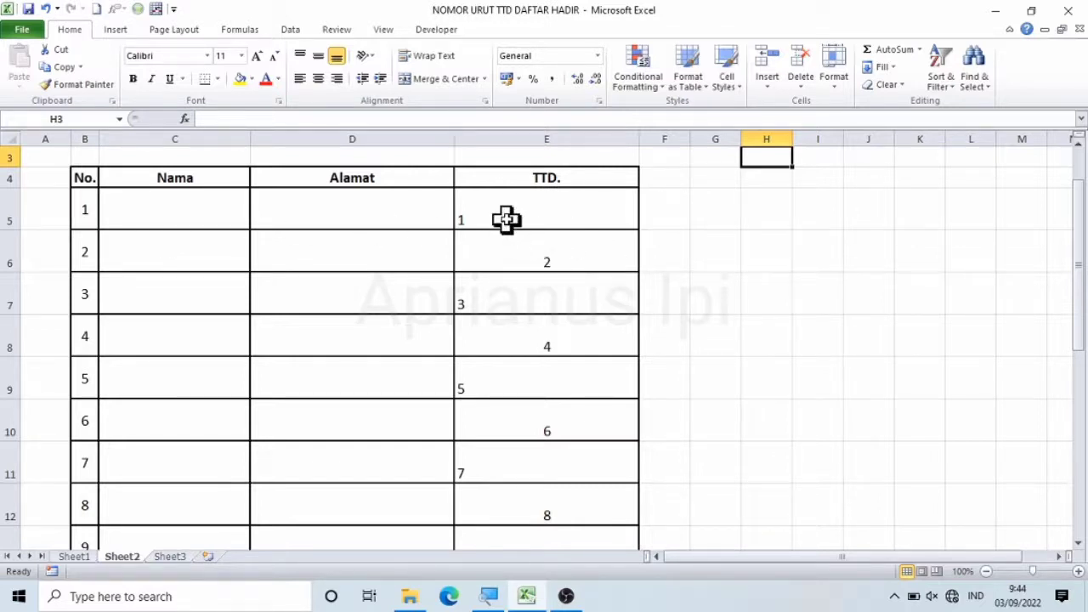
# Apply Middle Align to the TTD numbers 1–19 in E5:E23
pyautogui.moveTo(508, 219); pyautogui.dragTo(508, 250)
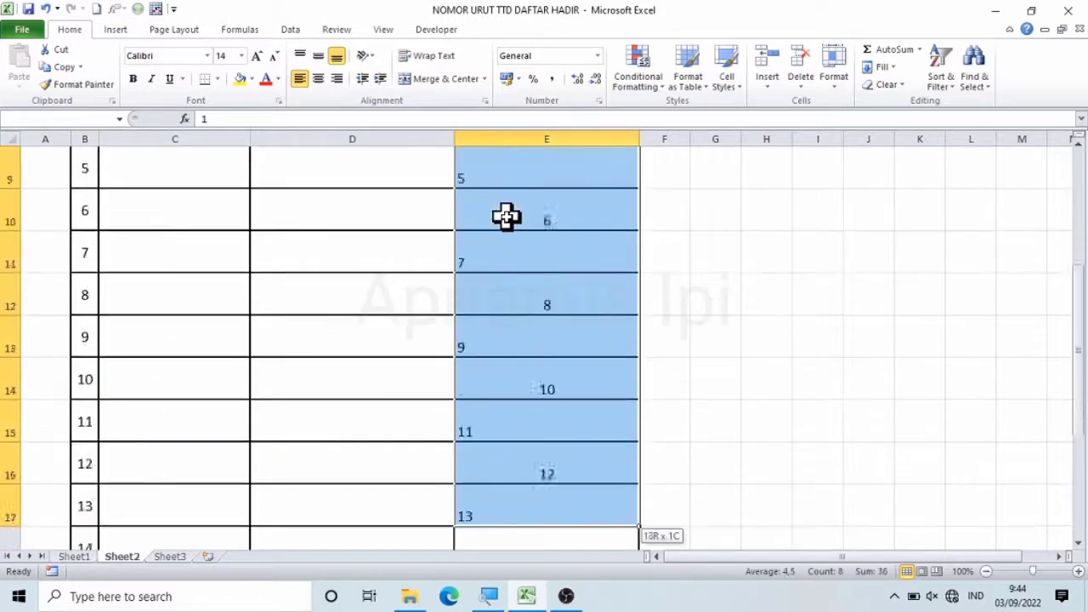
pyautogui.moveTo(506, 217); pyautogui.dragTo(506, 218)
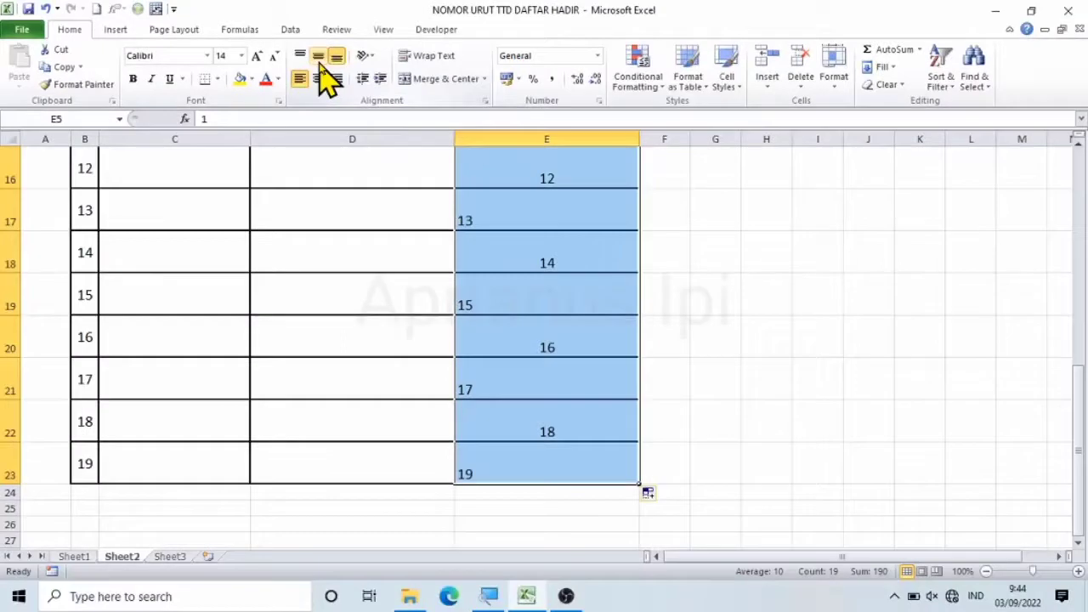
pyautogui.click(321, 64)
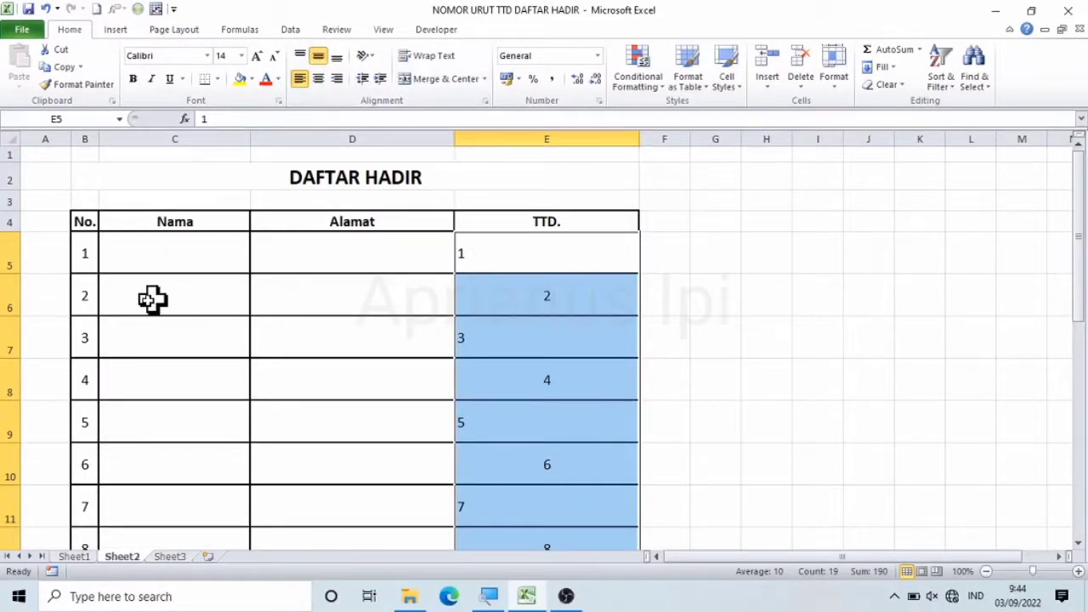
pyautogui.click(655, 289)
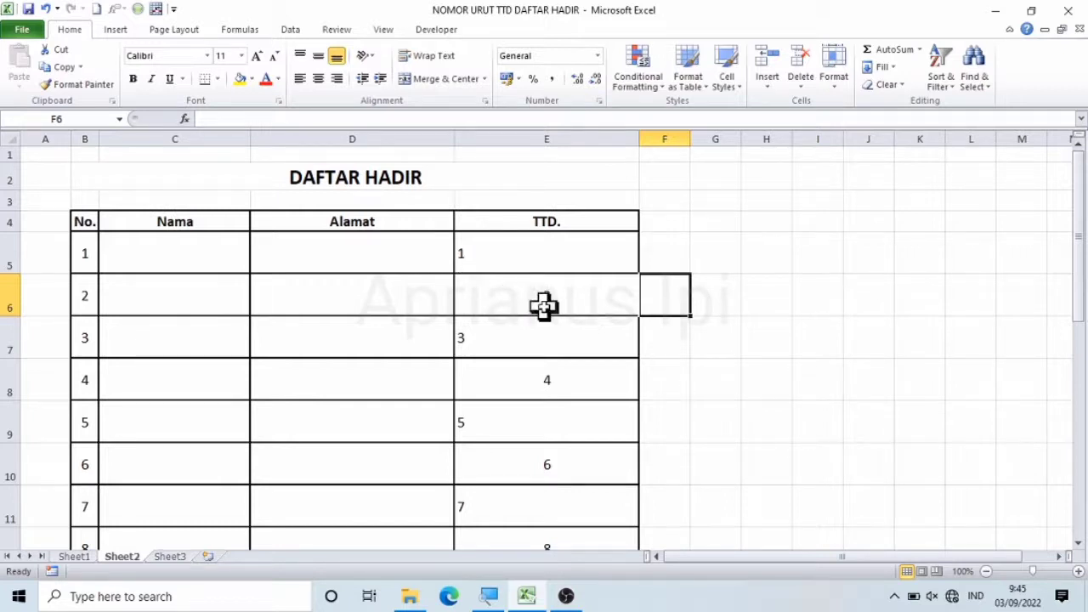
pyautogui.click(673, 409)
pyautogui.press('Down')
pyautogui.press('Down')
pyautogui.press('Down')
pyautogui.press('Down')
pyautogui.press('Down')
pyautogui.press('Down')
pyautogui.press('Down')
pyautogui.press('Down')
pyautogui.press('Down')
pyautogui.press('Down')
pyautogui.press('Down')
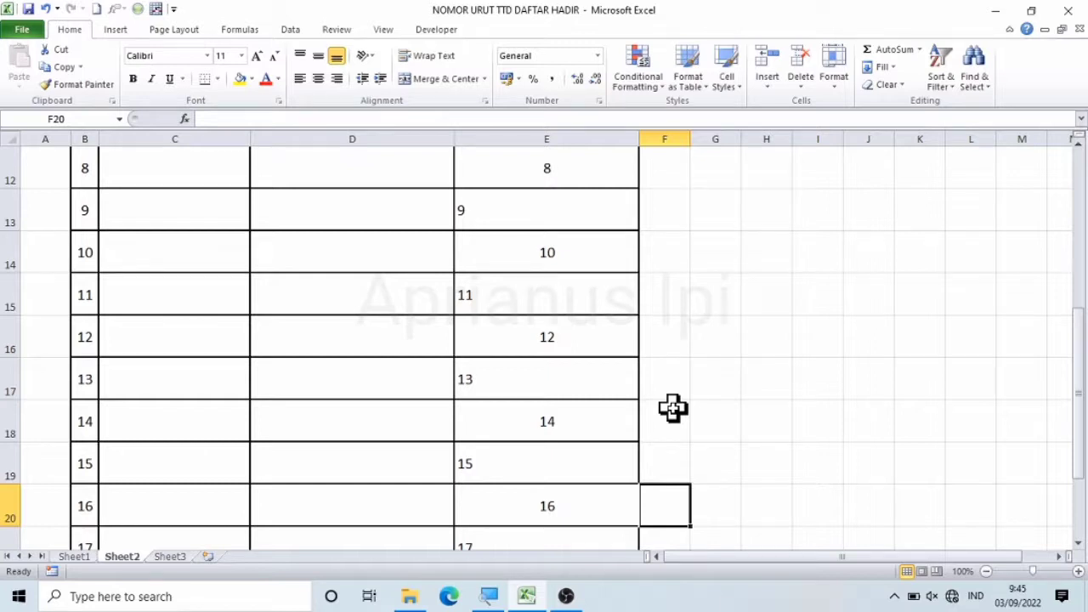
pyautogui.press('Up')
pyautogui.press('Up')
pyautogui.press('Up')
pyautogui.press('Up')
pyautogui.press('Up')
pyautogui.press('Up')
pyautogui.press('Up')
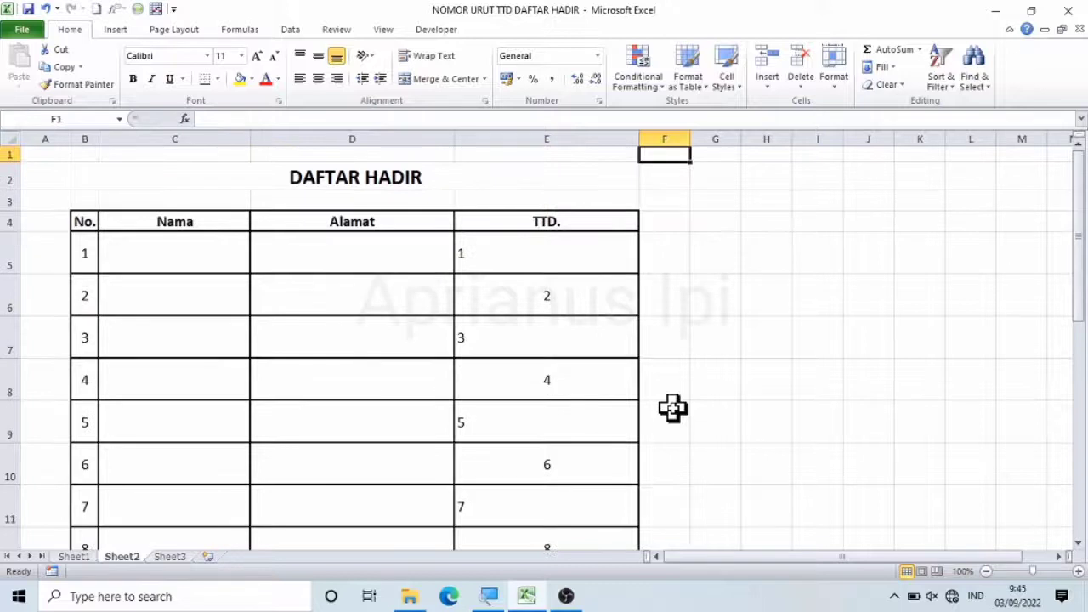
pyautogui.press('Down')
pyautogui.press('Down')
pyautogui.press('Down')
pyautogui.press('Down')
pyautogui.press('Down')
pyautogui.press('Down')
pyautogui.press('Down')
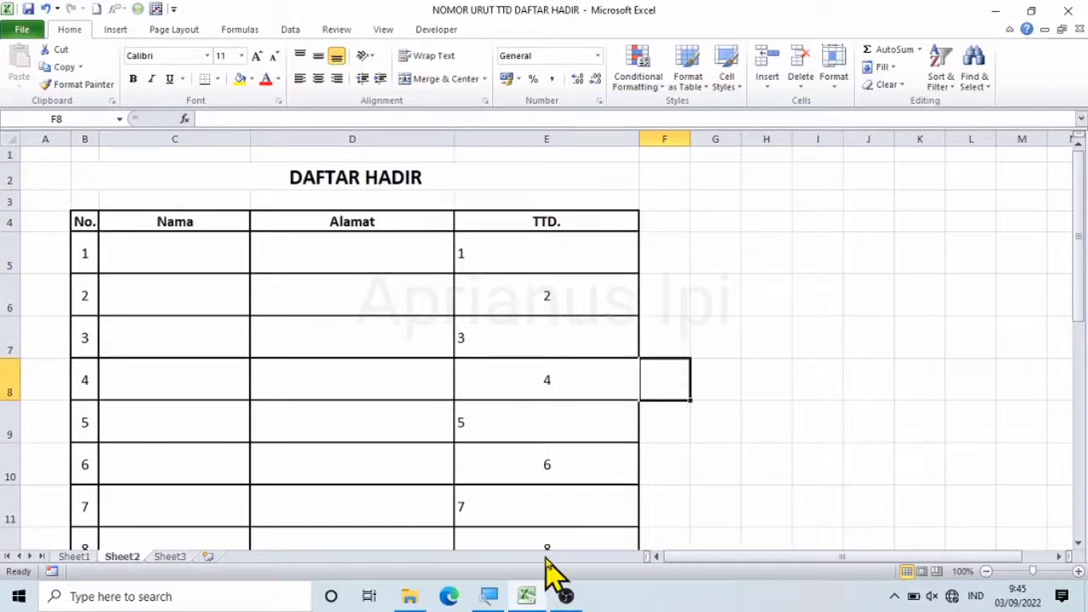